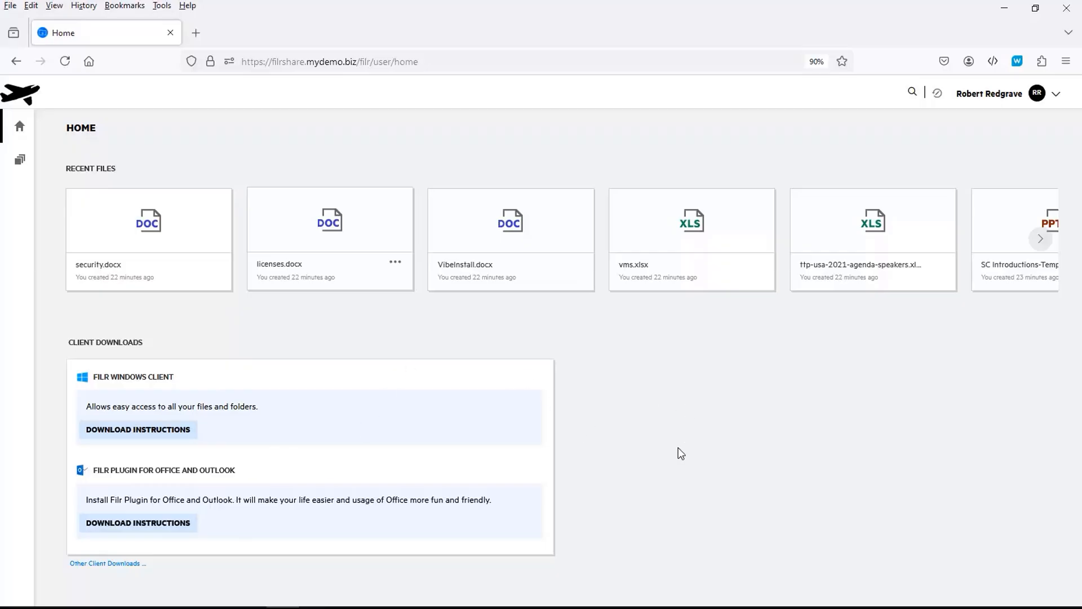
Open the User Profile page from the account menu and focus the Email field
{"action": "left_click", "coordinate": [1055, 100]}
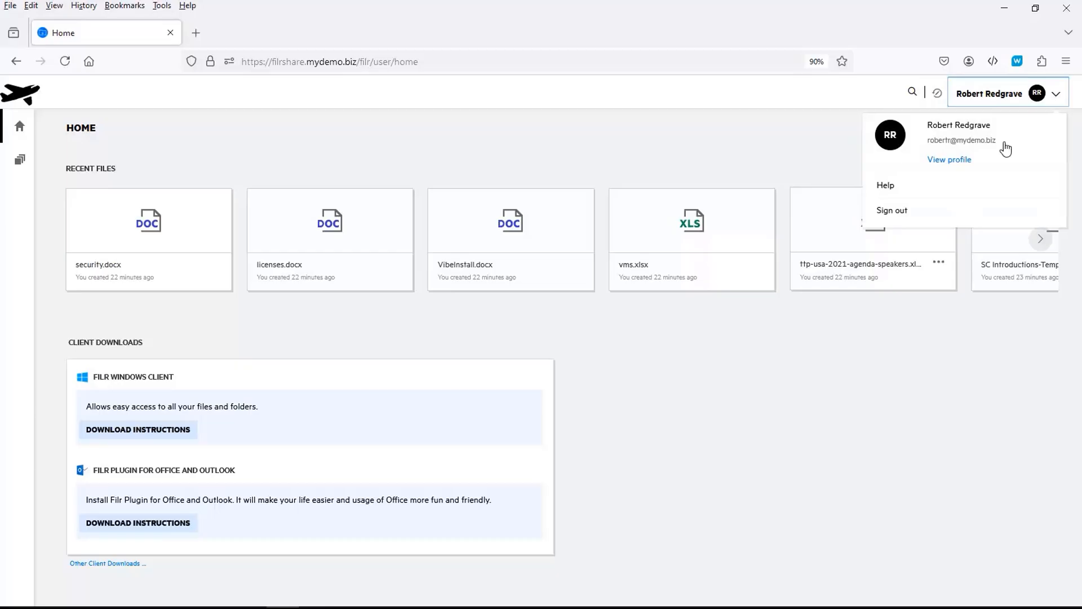
{"action": "left_click", "coordinate": [958, 161]}
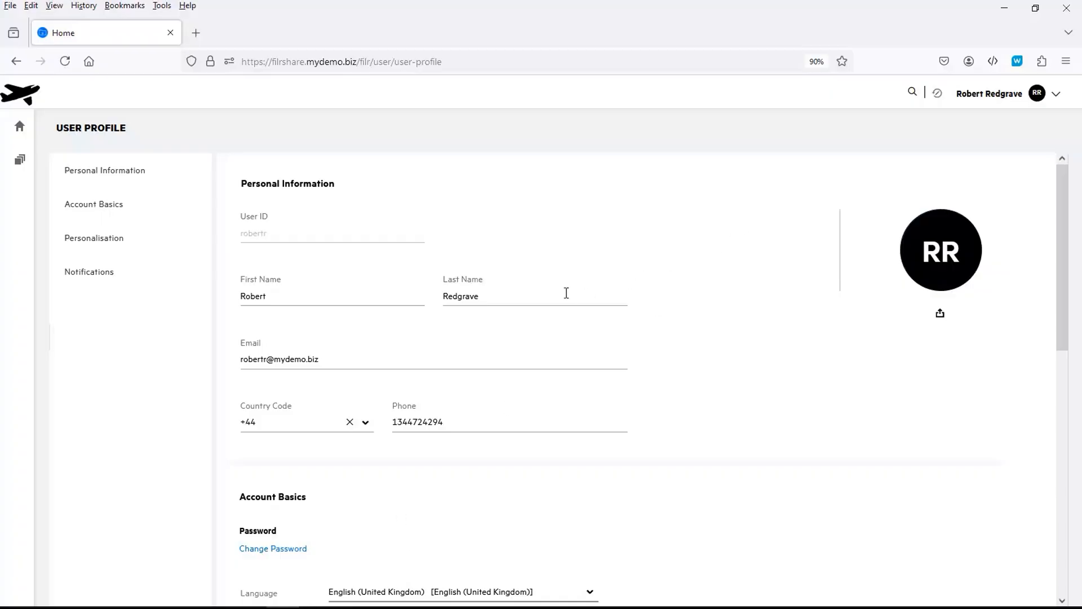
{"action": "left_click", "coordinate": [334, 357]}
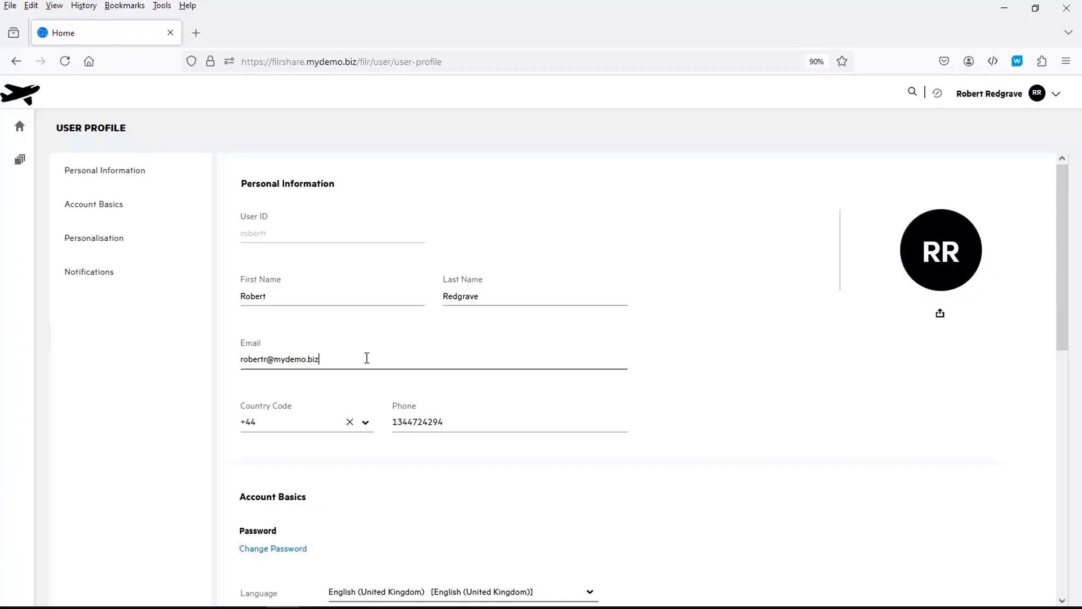
Enter the current password and a new password twice, submit, and dismiss the success message
{"action": "left_click", "coordinate": [291, 548]}
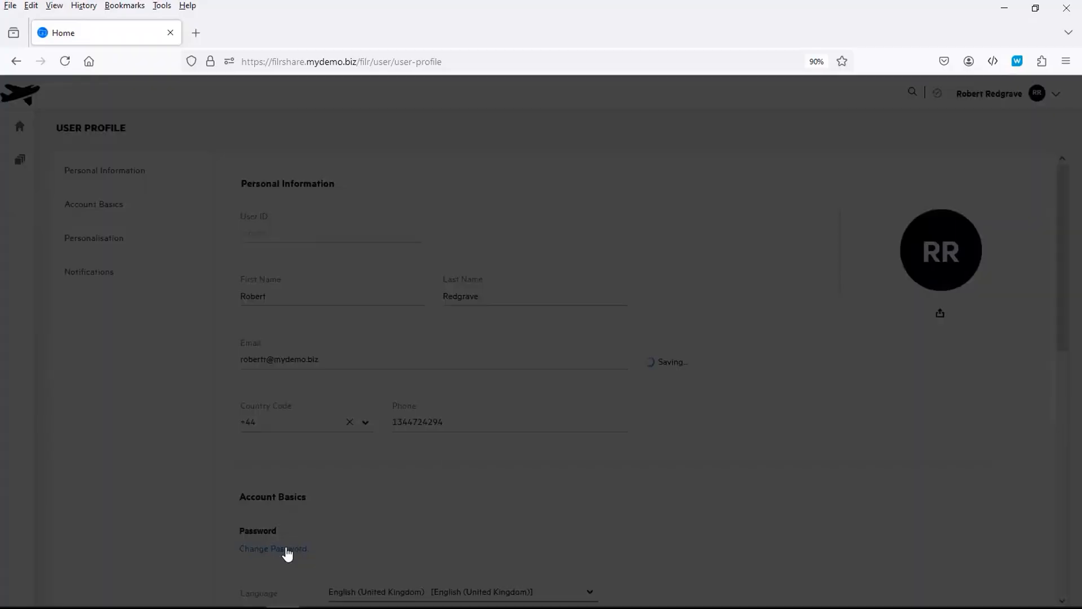
{"action": "left_click", "coordinate": [485, 290]}
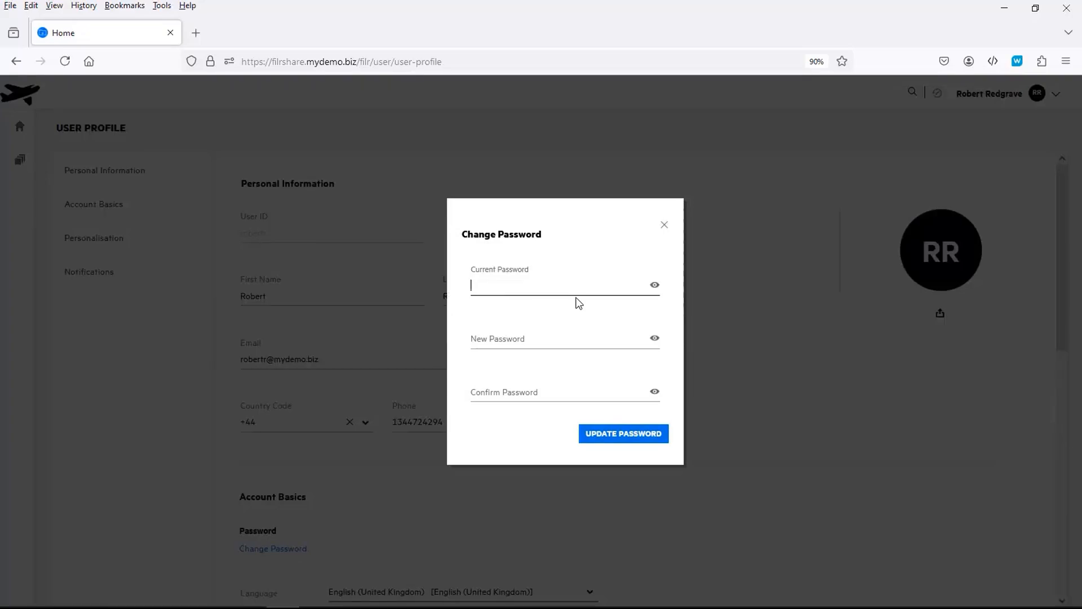
{"action": "type", "text": "passwo"}
{"action": "key", "text": "Tab"}
{"action": "type", "text": "passwo"}
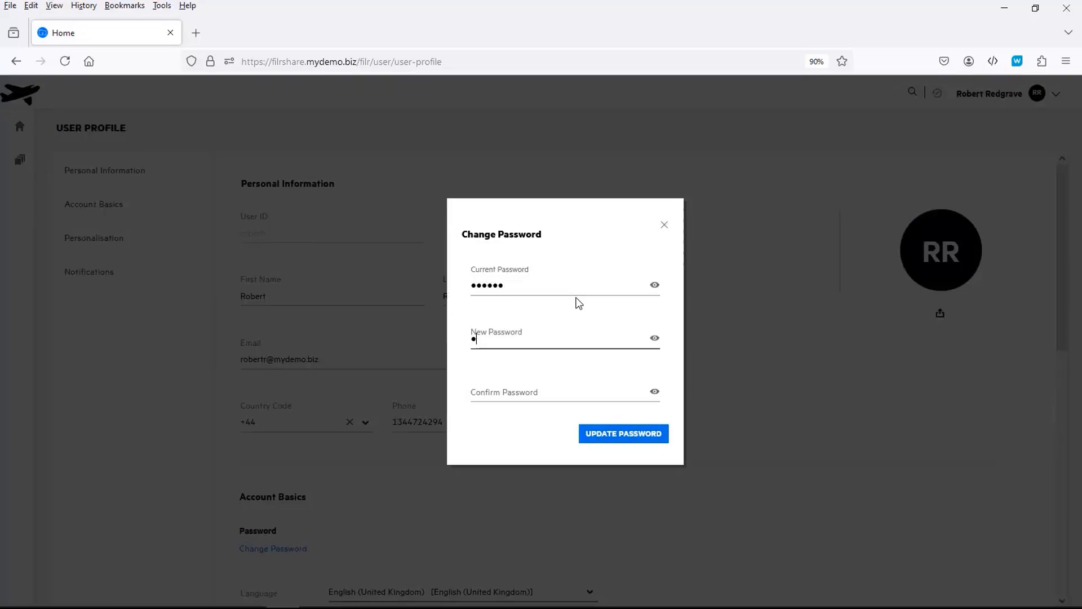
{"action": "type", "text": "r"}
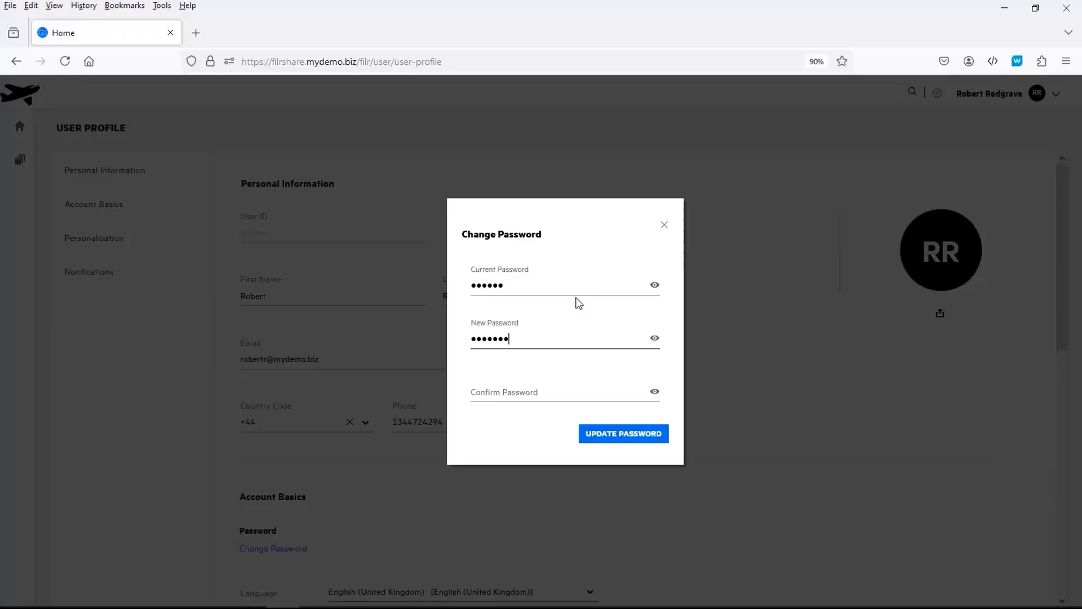
{"action": "key", "text": "Tab"}
{"action": "type", "text": "pass"}
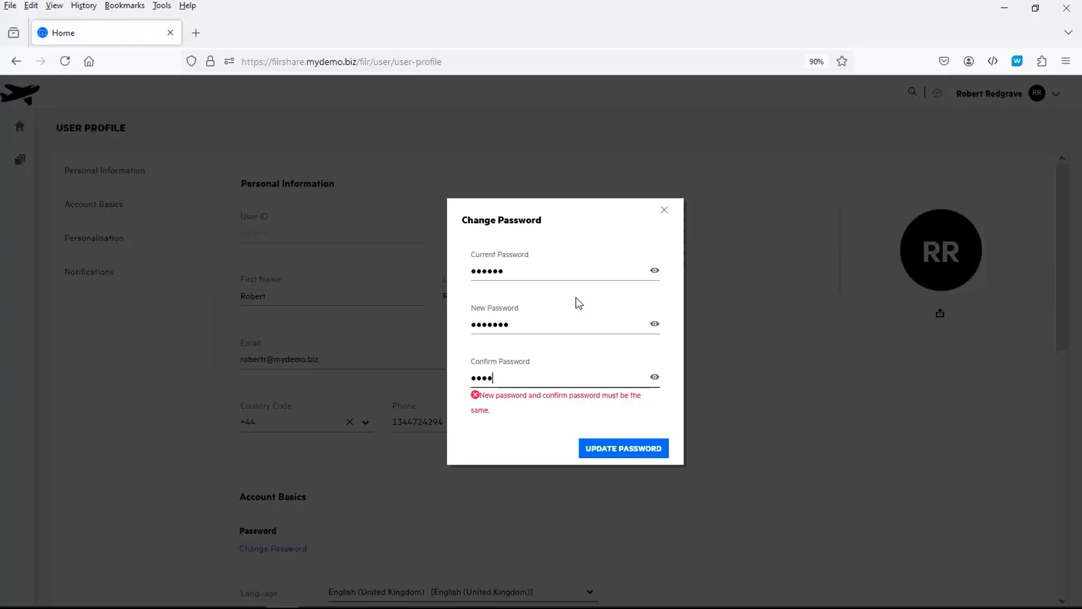
{"action": "type", "text": "wor"}
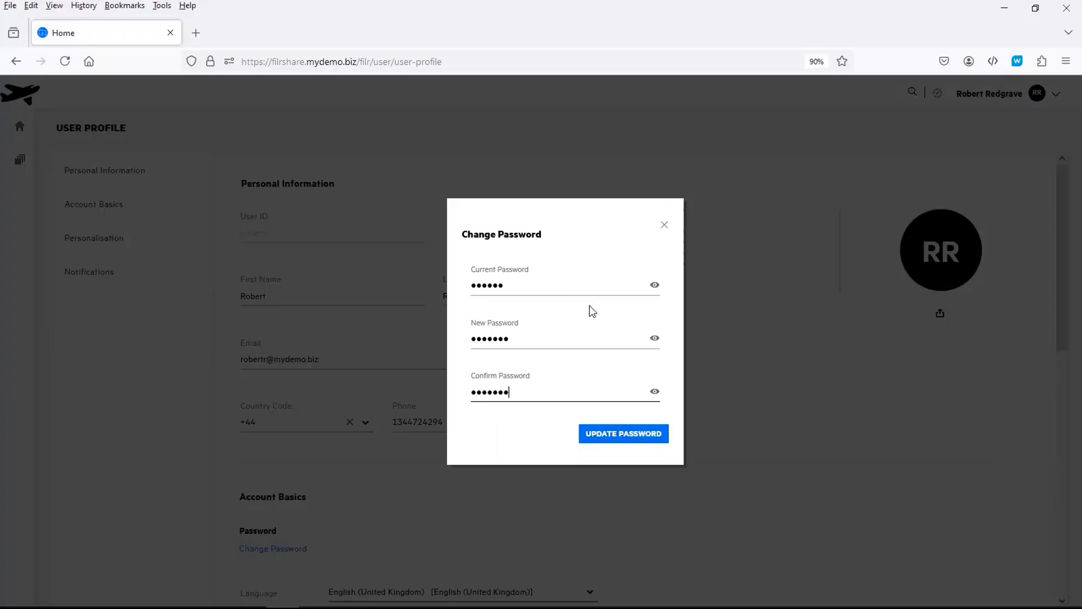
{"action": "left_click", "coordinate": [605, 441]}
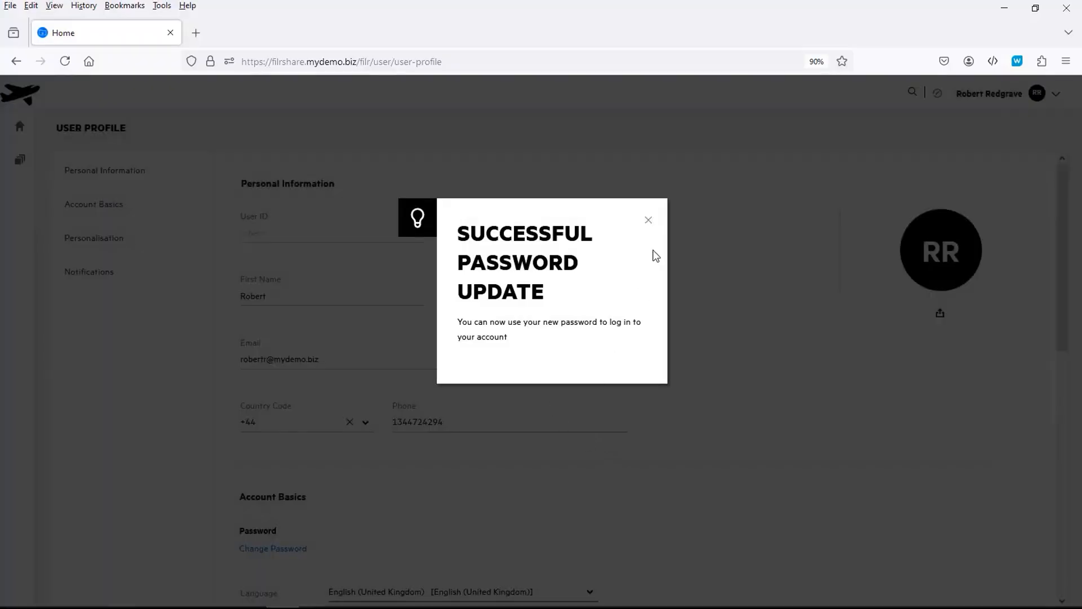
{"action": "left_click", "coordinate": [648, 221]}
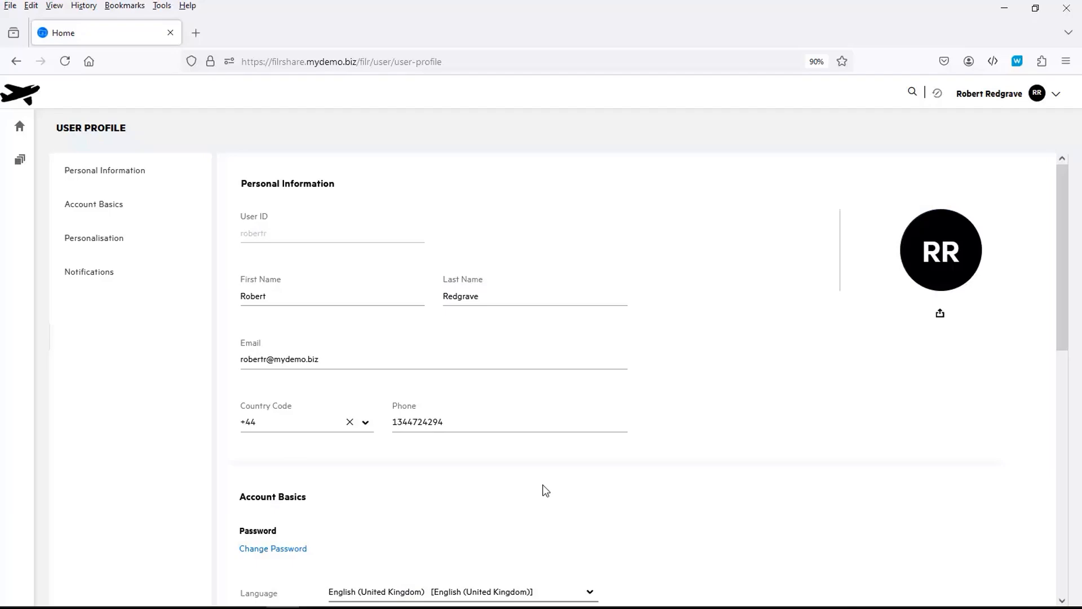
Switch the language to Danish, then back to English (United Kingdom)
{"action": "scroll", "coordinate": [543, 485], "scroll_direction": "down", "scroll_amount": 3}
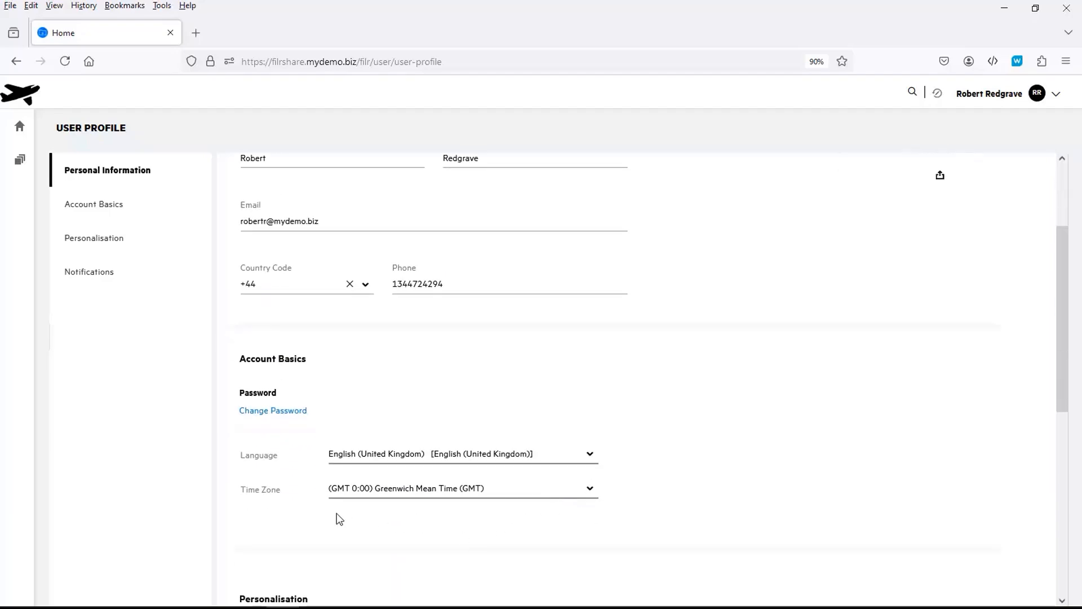
{"action": "left_click", "coordinate": [540, 461]}
{"action": "left_click_drag", "start_coordinate": [593, 523], "coordinate": [587, 474]}
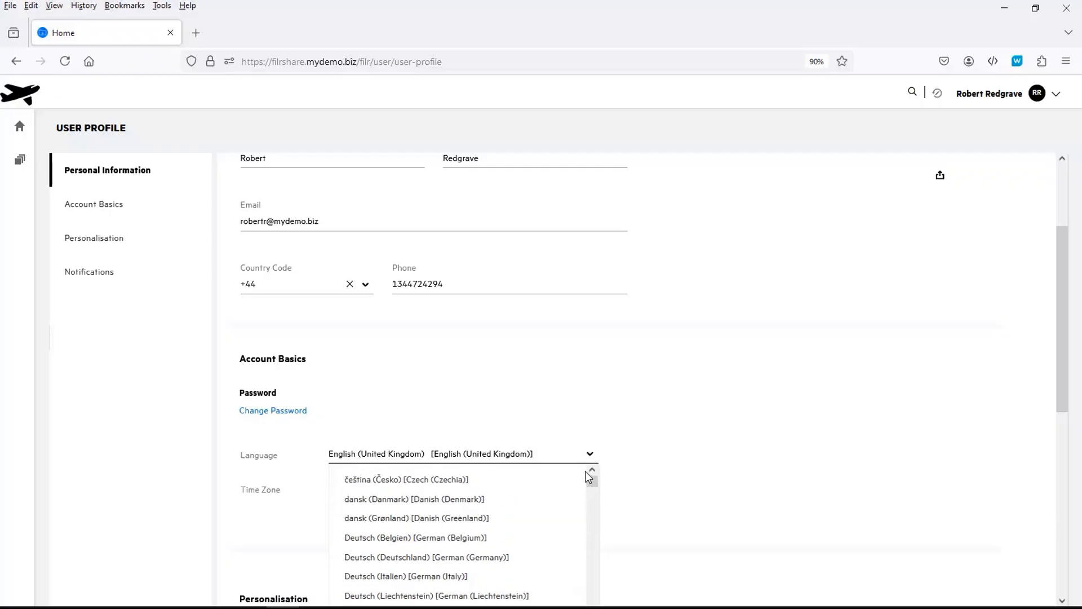
{"action": "left_click", "coordinate": [456, 499]}
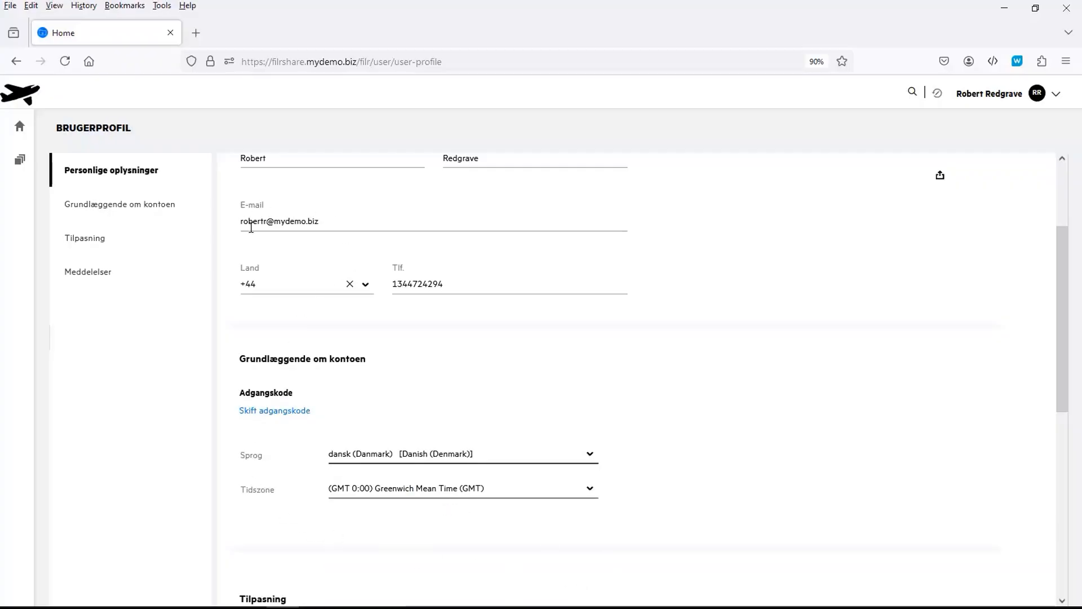
{"action": "left_click", "coordinate": [590, 455]}
{"action": "left_click_drag", "start_coordinate": [592, 483], "coordinate": [591, 541]}
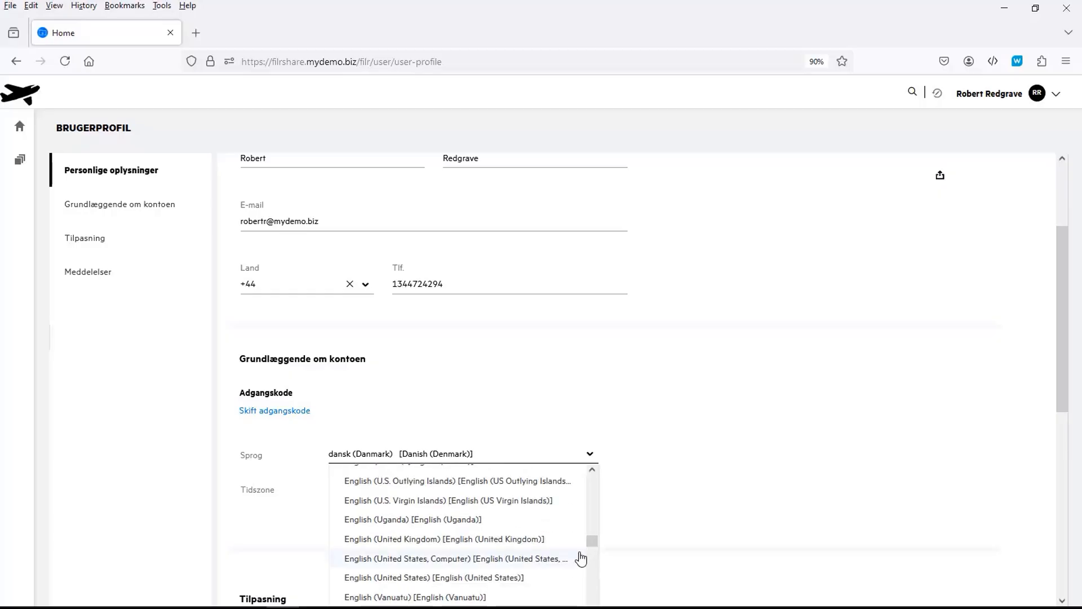
{"action": "left_click", "coordinate": [469, 540]}
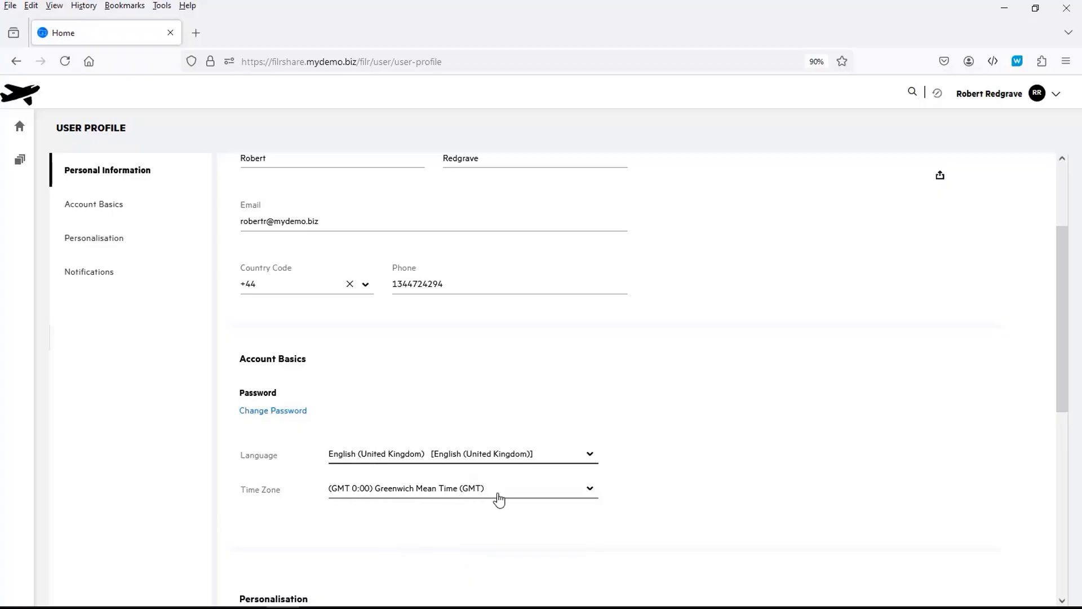
Set the time zone to (GMT 0:00) Greenwich Mean Time (London)
{"action": "left_click", "coordinate": [590, 492]}
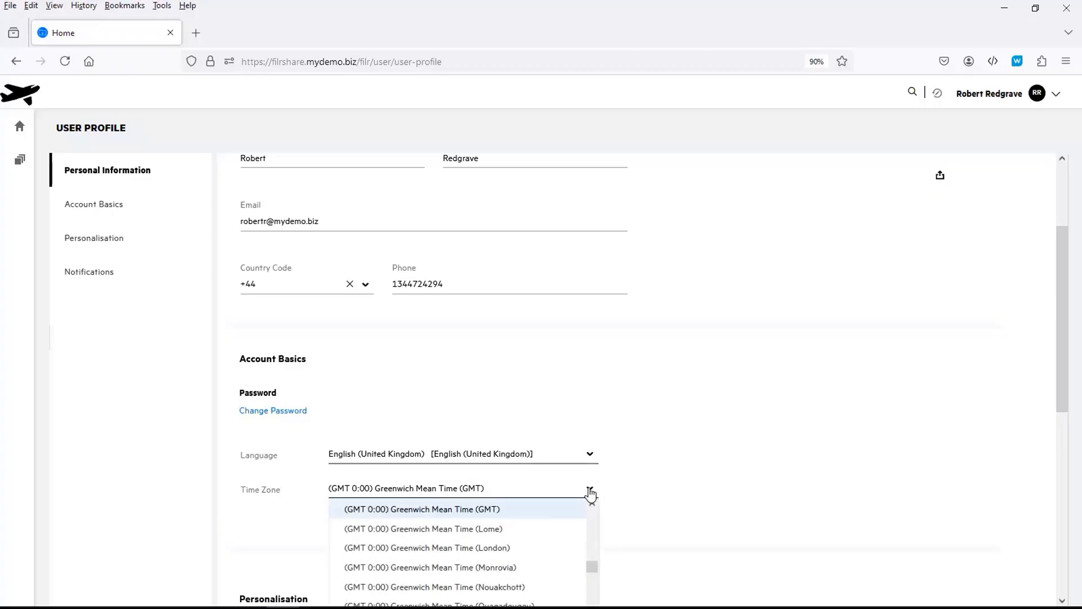
{"action": "left_click", "coordinate": [483, 548]}
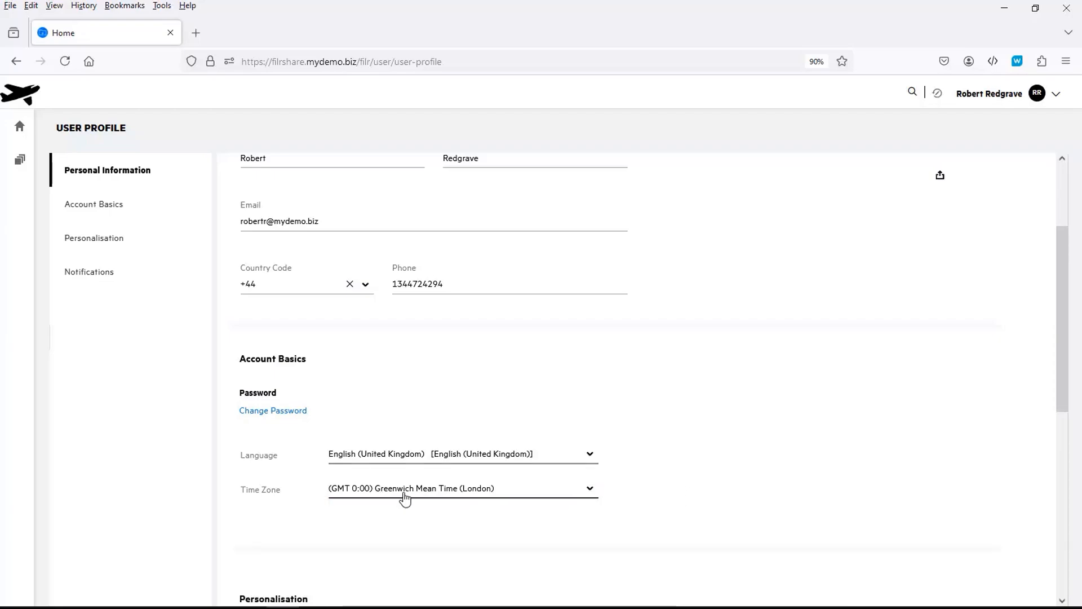
{"action": "scroll", "coordinate": [327, 526], "scroll_direction": "down", "scroll_amount": 2}
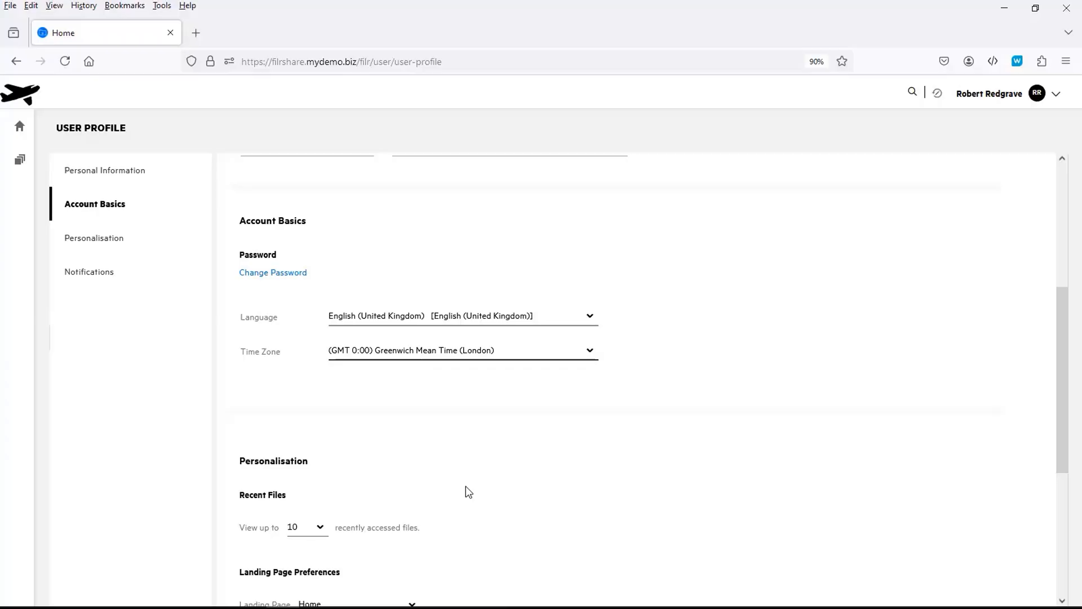
Check the recent files count choices and leave the count unchanged
{"action": "left_click", "coordinate": [320, 529]}
{"action": "scroll", "coordinate": [321, 531], "scroll_direction": "down", "scroll_amount": 3}
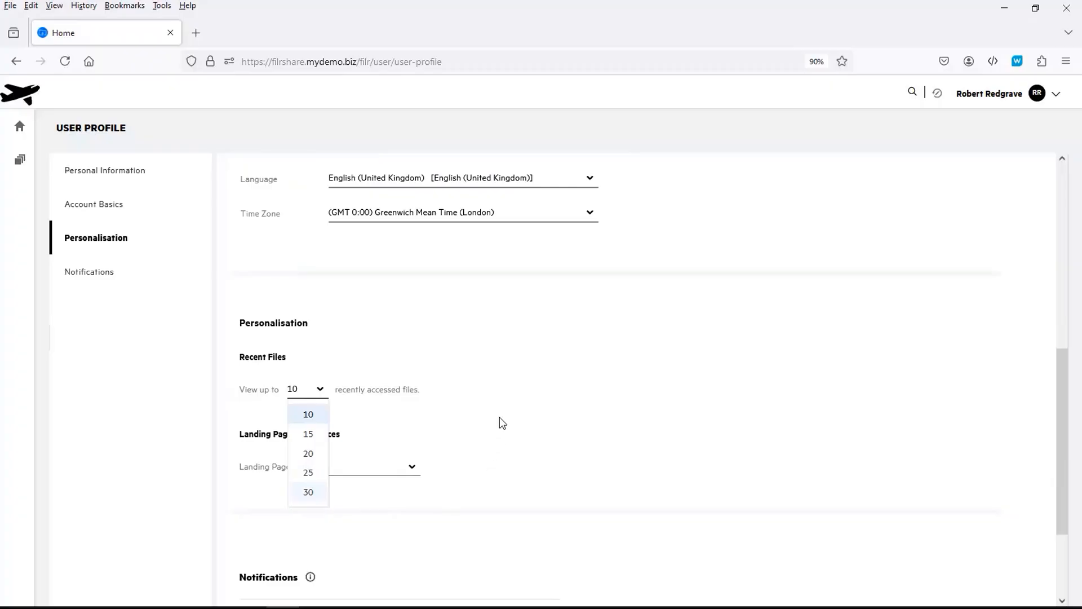
{"action": "left_click", "coordinate": [442, 364]}
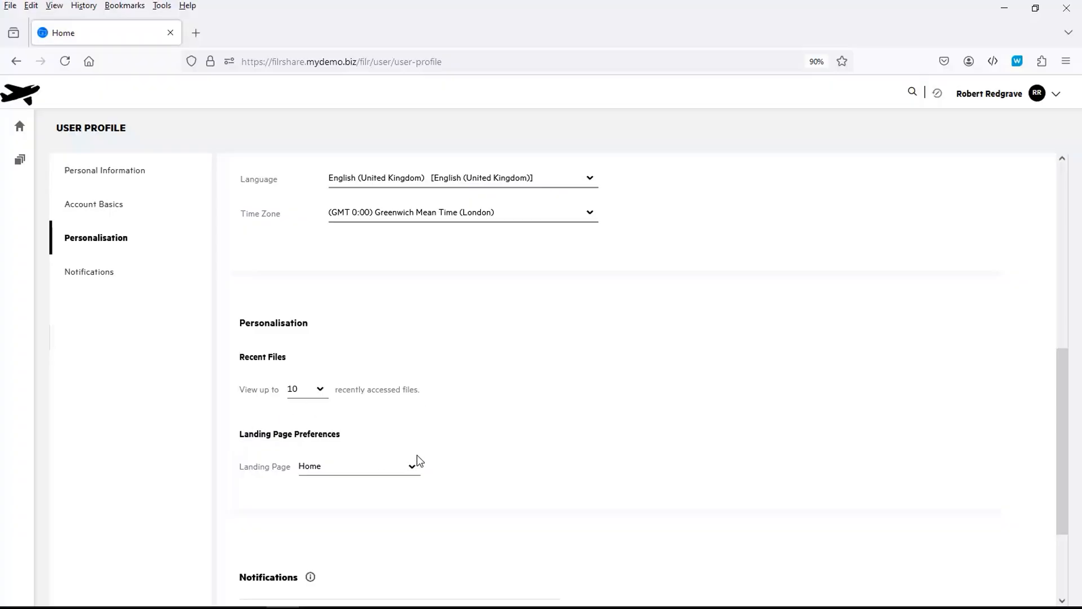
Set the landing page to Folder and pick Projects after searching 'proj'
{"action": "left_click", "coordinate": [412, 471]}
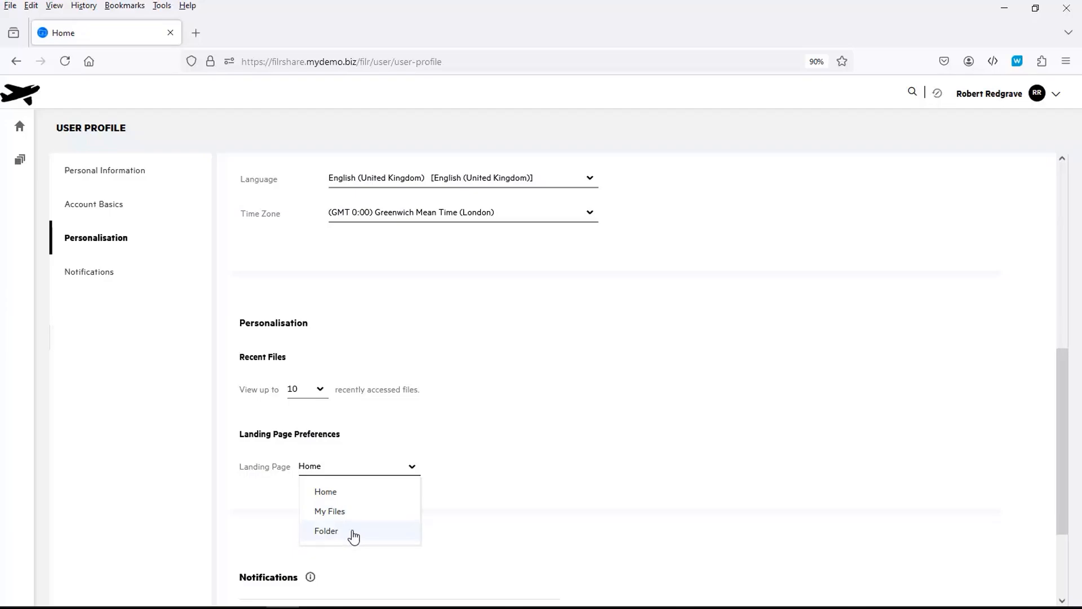
{"action": "left_click", "coordinate": [354, 535]}
{"action": "left_click", "coordinate": [454, 468]}
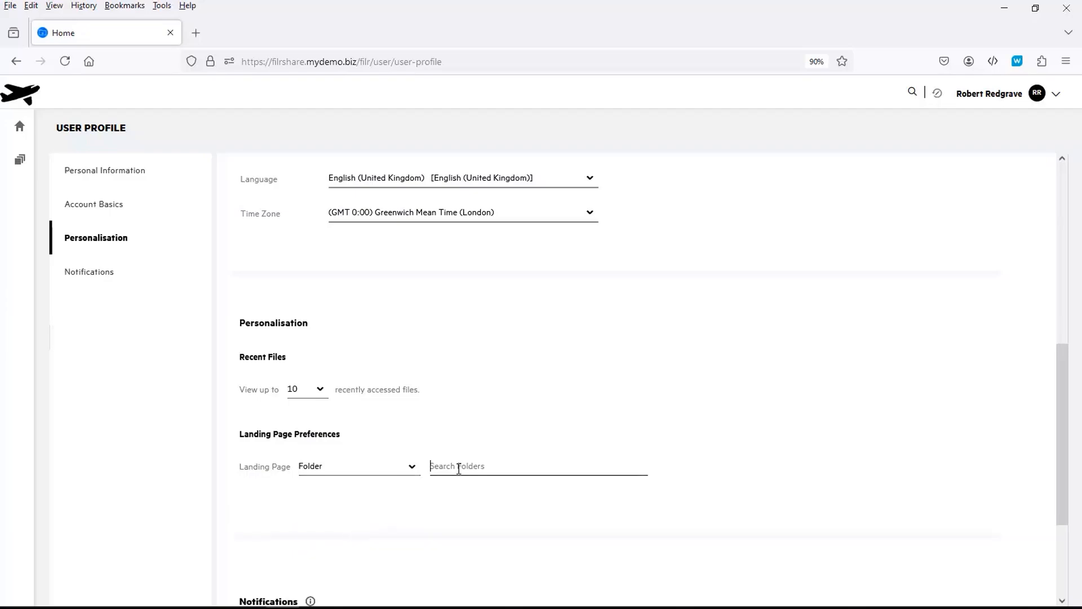
{"action": "type", "text": "proj"}
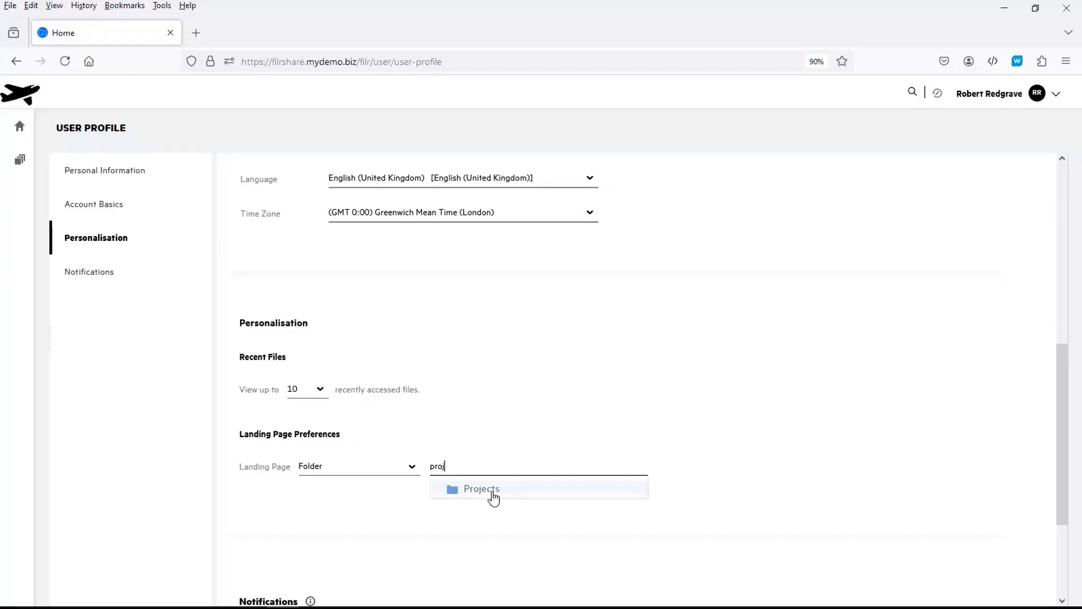
{"action": "left_click", "coordinate": [490, 494]}
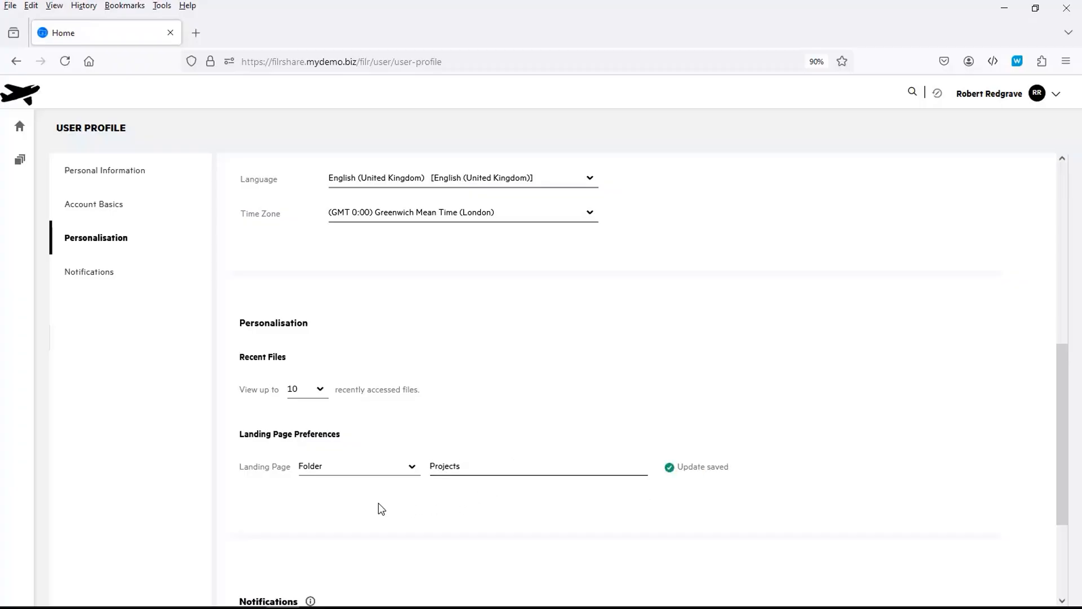
{"action": "scroll", "coordinate": [378, 507], "scroll_direction": "down", "scroll_amount": 2}
{"action": "scroll", "coordinate": [378, 507], "scroll_direction": "down", "scroll_amount": 2}
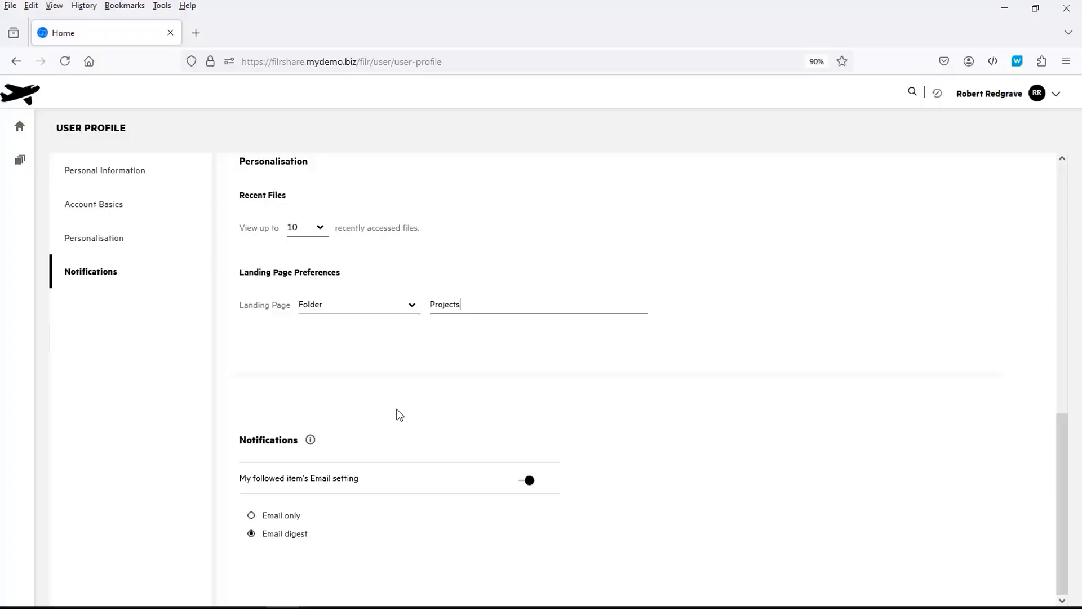
{"action": "left_click", "coordinate": [252, 515]}
{"action": "left_click", "coordinate": [251, 533]}
Upload bpitt.jpg from the Temp\Photo folder as the profile picture
{"action": "scroll", "coordinate": [862, 322], "scroll_direction": "up", "scroll_amount": 10}
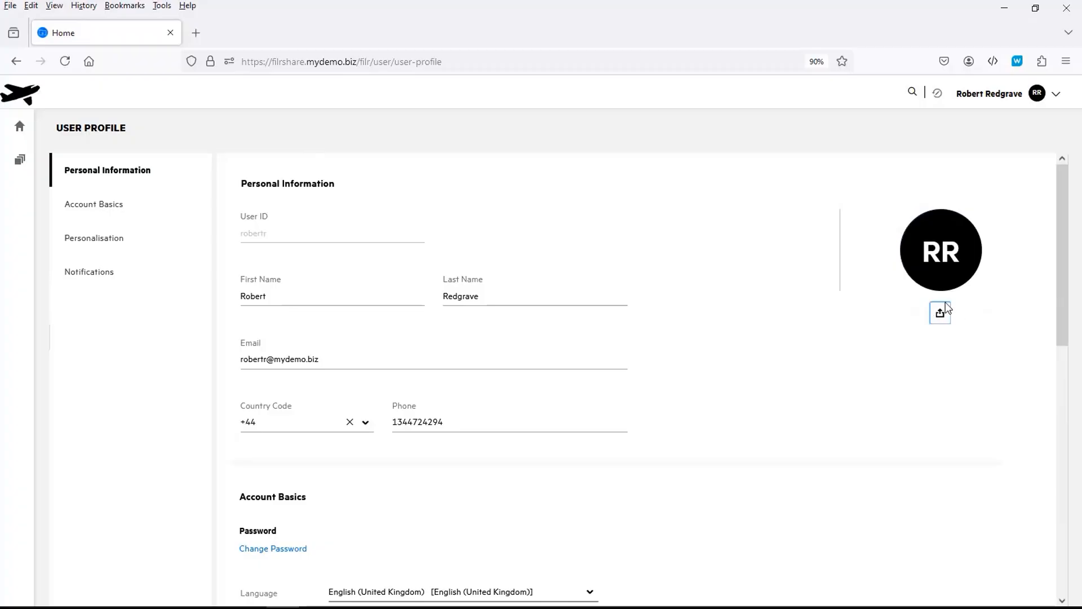
{"action": "left_click", "coordinate": [941, 316]}
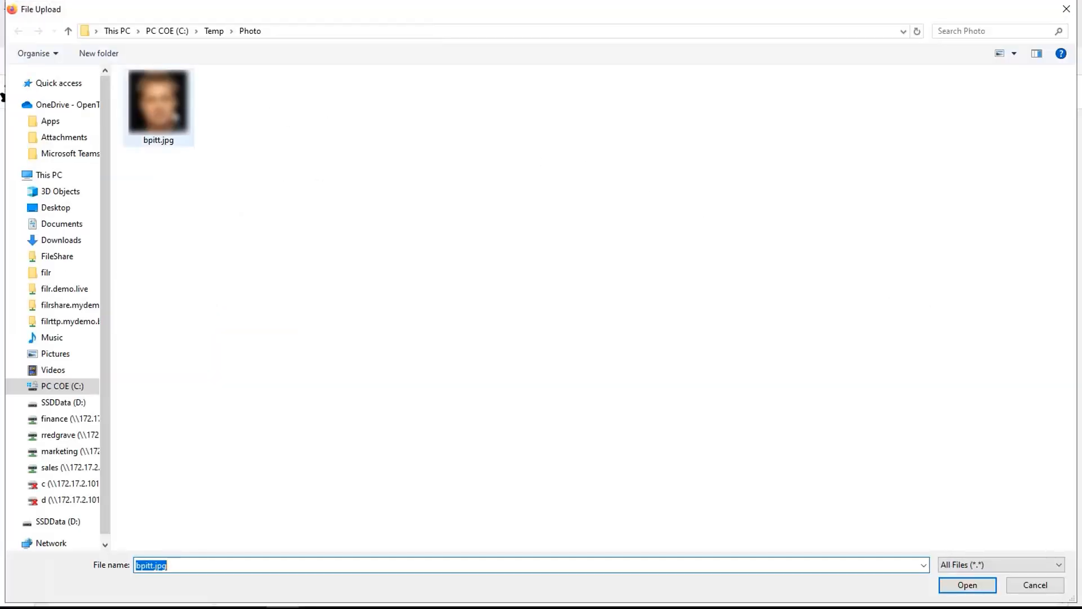
{"action": "double_click", "coordinate": [162, 109]}
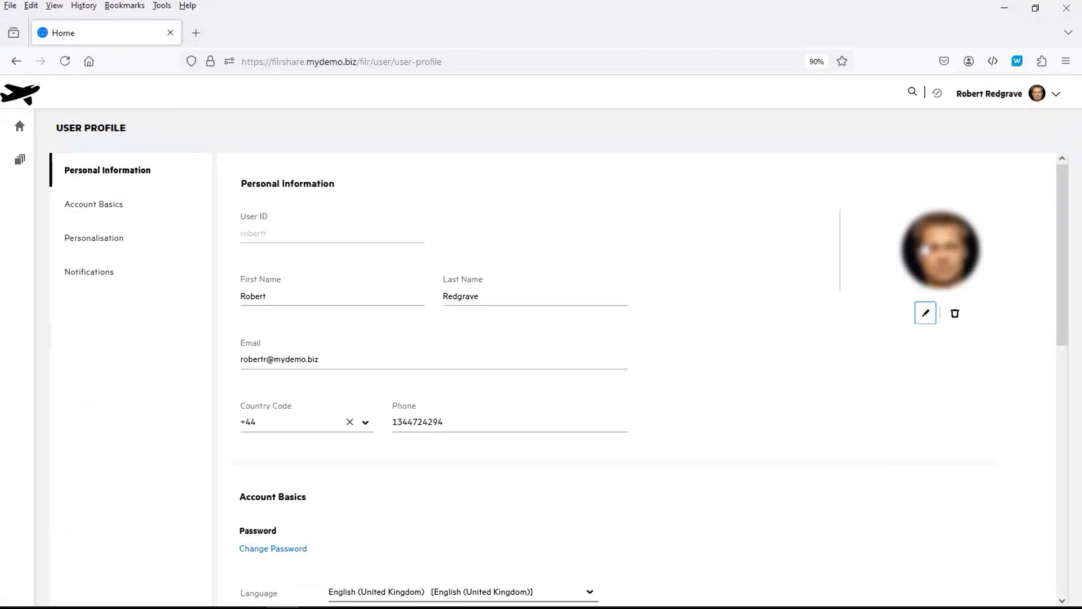